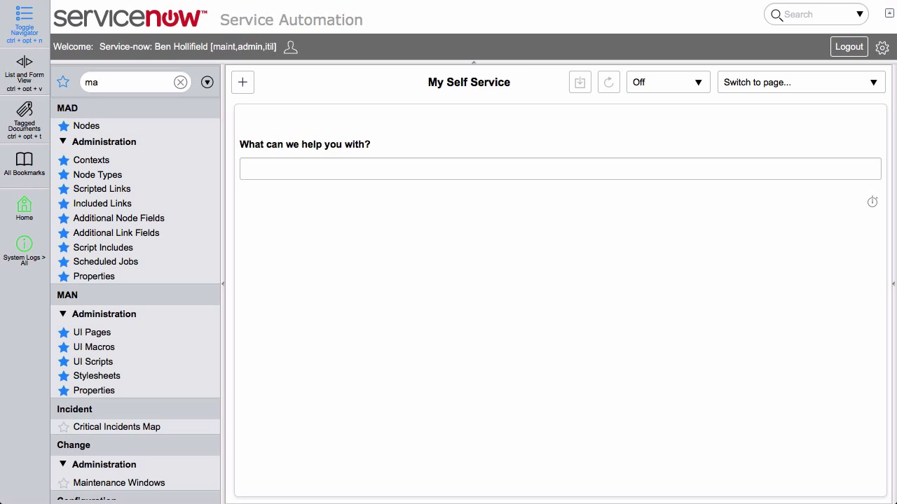
- Create a new MAD node whose Record is the matching user from User [sys_user]
{"action": "left_click", "coordinate": [85, 127]}
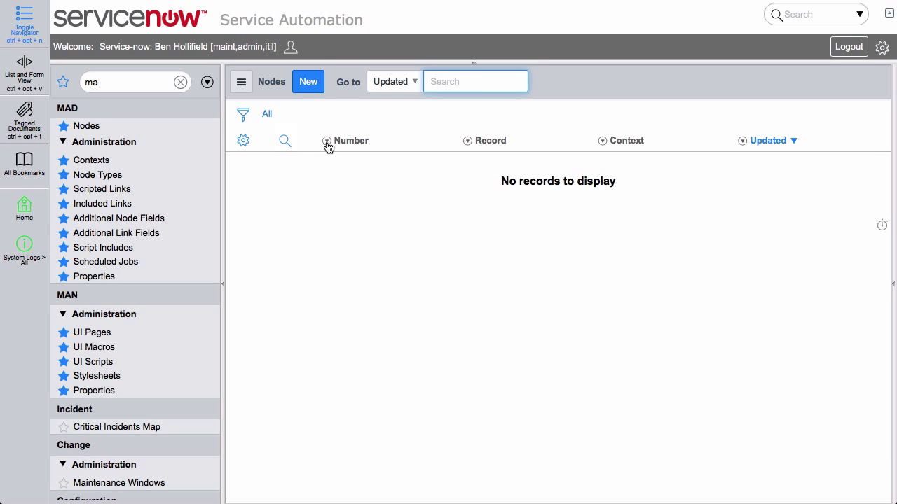
{"action": "left_click", "coordinate": [317, 92]}
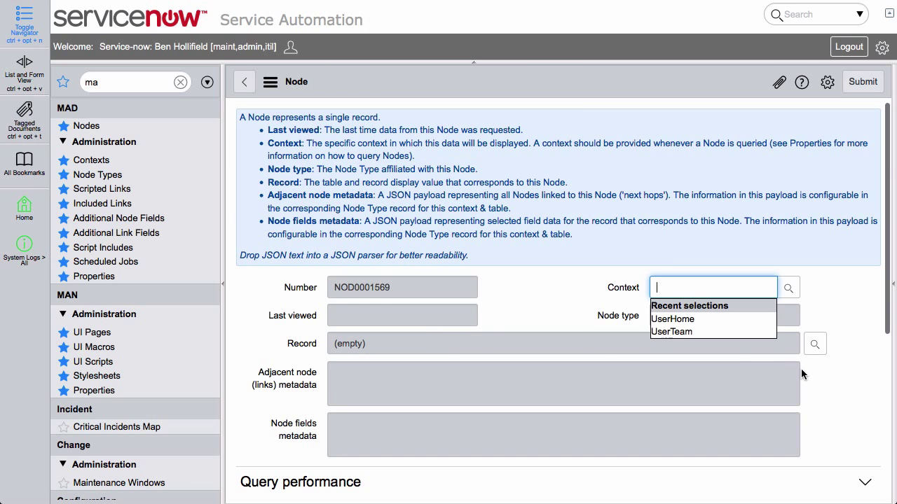
{"action": "left_click", "coordinate": [814, 343]}
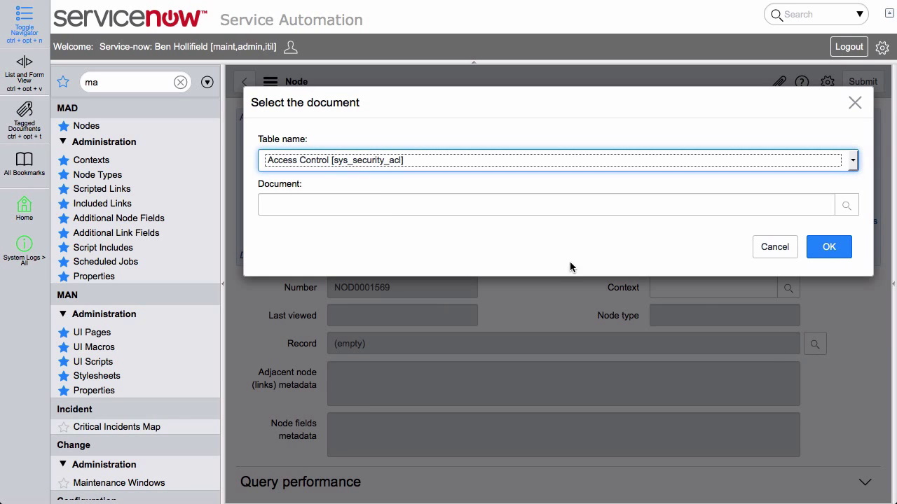
{"action": "type", "text": "user"}
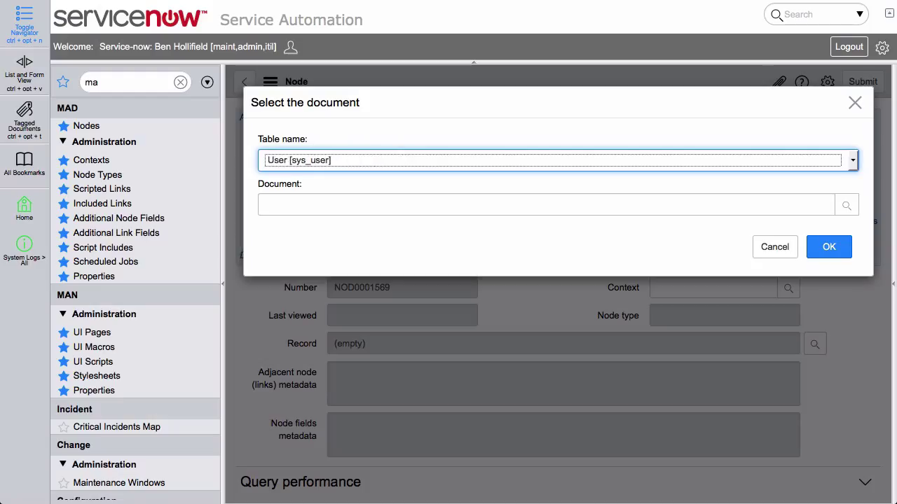
{"action": "left_click", "coordinate": [315, 202]}
{"action": "type", "text": "*luddy"}
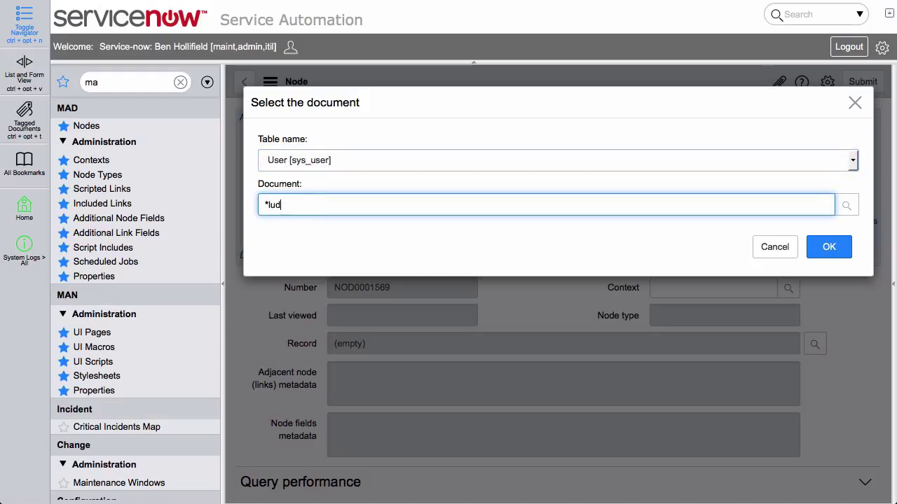
{"action": "left_click", "coordinate": [320, 223]}
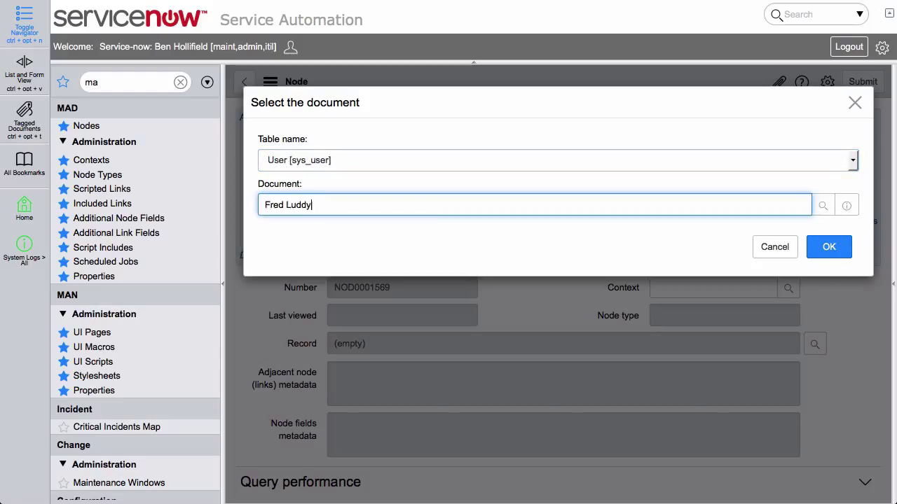
{"action": "left_click", "coordinate": [829, 247]}
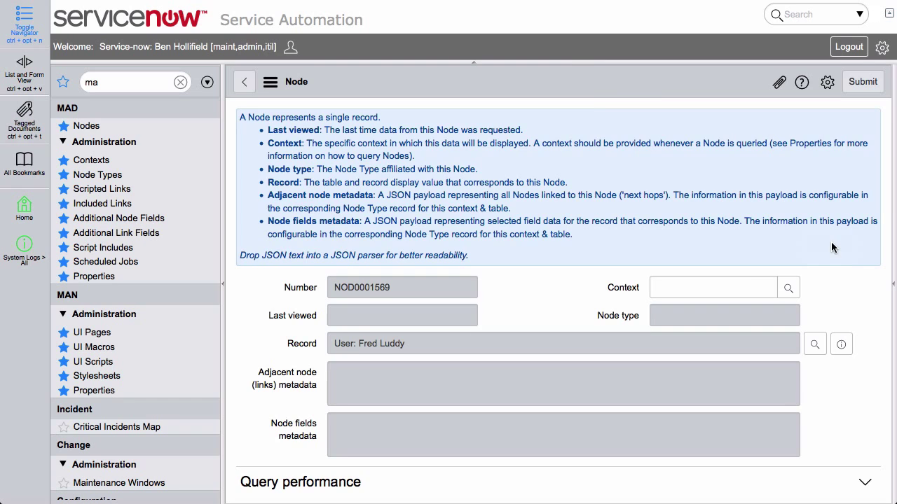
- Save the new node as NOD0001569
{"action": "right_click", "coordinate": [570, 82]}
{"action": "left_click", "coordinate": [591, 88]}
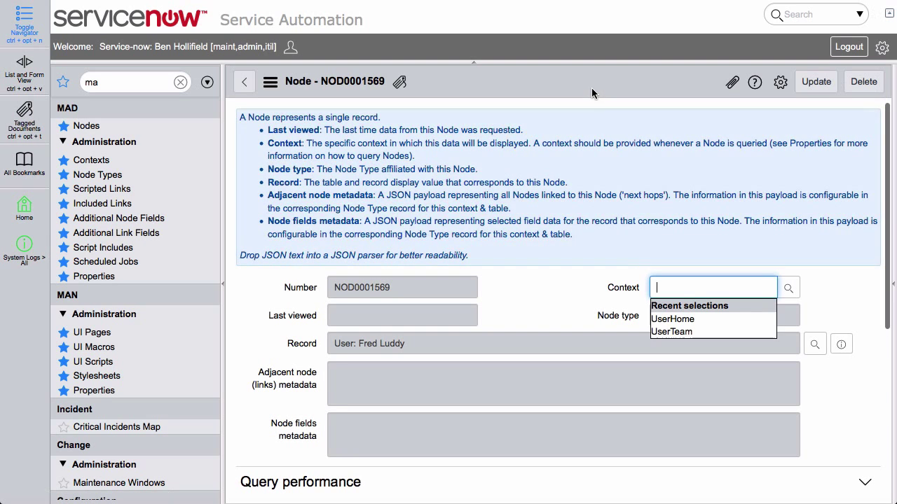
{"action": "scroll", "coordinate": [848, 386], "scroll_direction": "down", "scroll_amount": 5}
{"action": "scroll", "coordinate": [848, 392], "scroll_direction": "down", "scroll_amount": 1}
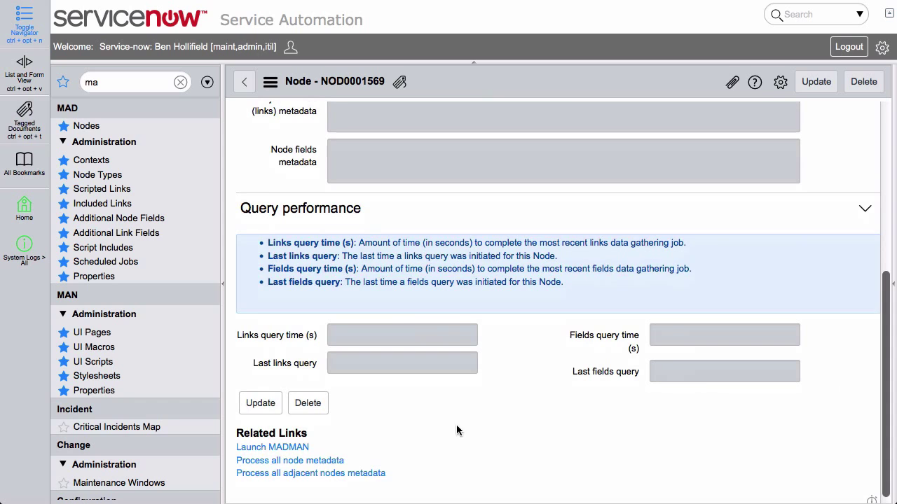
- Launch MADMAN for node NOD0001569 with no context selected
{"action": "left_click", "coordinate": [258, 448]}
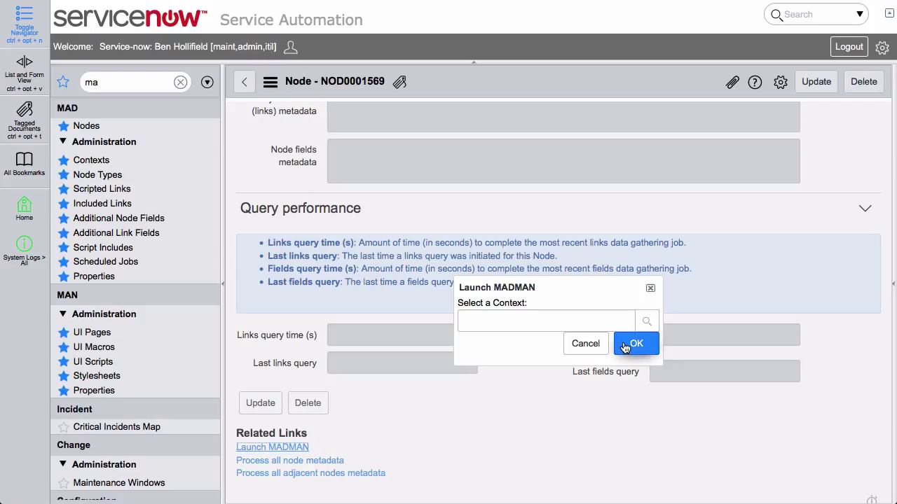
{"action": "left_click", "coordinate": [624, 348]}
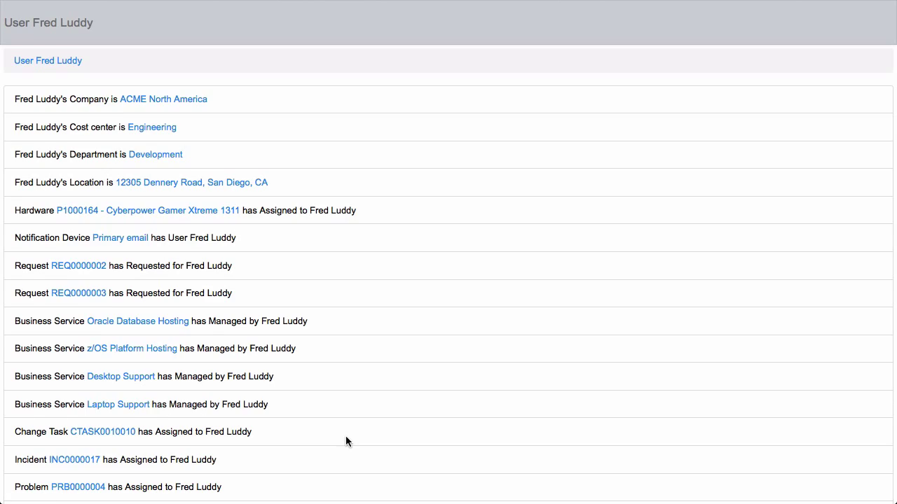
{"action": "scroll", "coordinate": [301, 374], "scroll_direction": "down", "scroll_amount": 20}
{"action": "scroll", "coordinate": [301, 376], "scroll_direction": "down", "scroll_amount": 5}
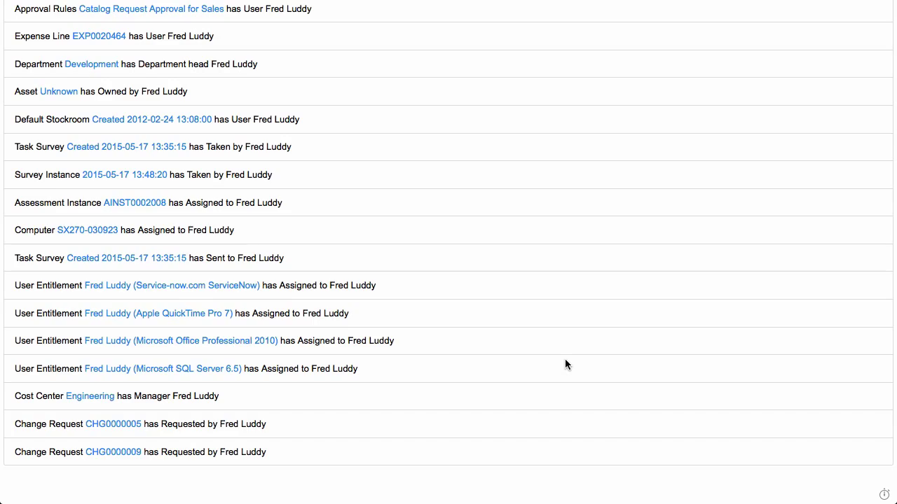
{"action": "scroll", "coordinate": [564, 360], "scroll_direction": "up", "scroll_amount": 20}
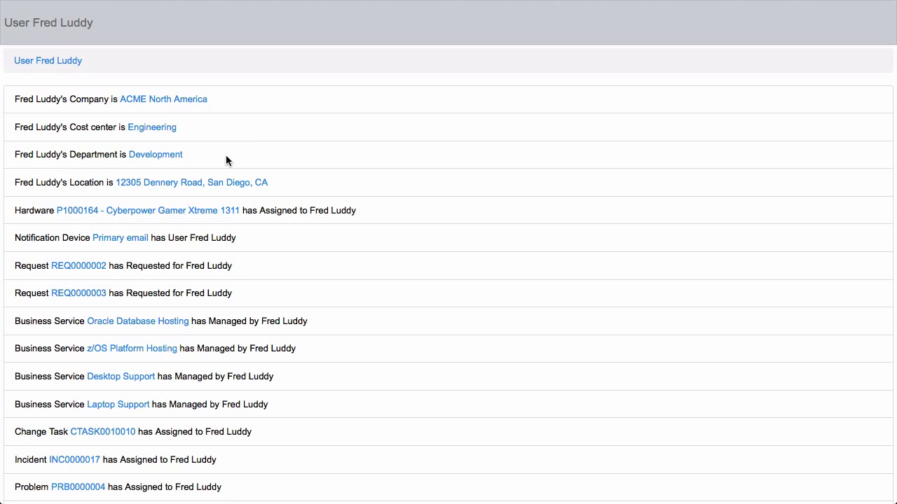
- Follow the user's company to ACME North America, then open incident INC0000012
{"action": "left_click", "coordinate": [157, 103]}
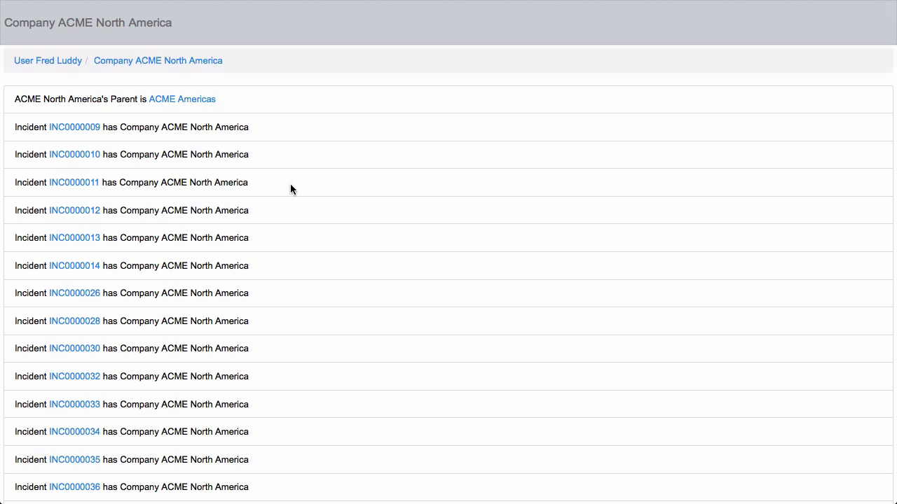
{"action": "scroll", "coordinate": [263, 183], "scroll_direction": "down", "scroll_amount": 10}
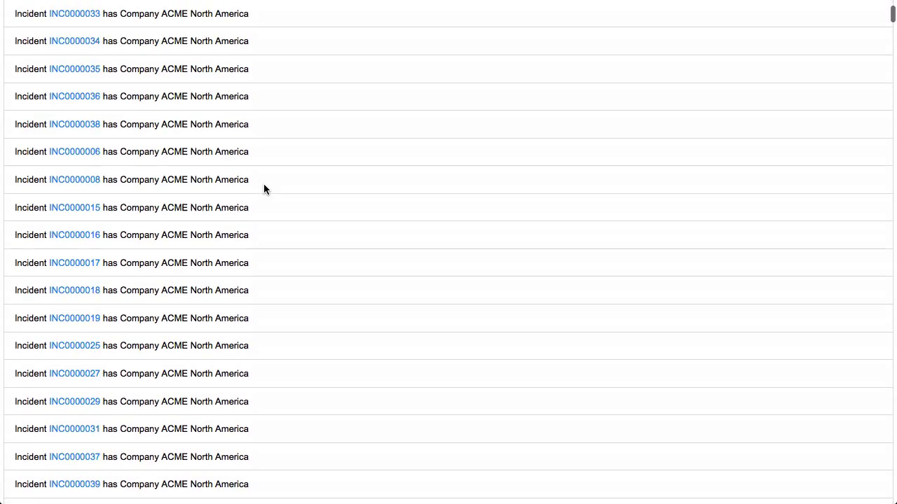
{"action": "scroll", "coordinate": [264, 184], "scroll_direction": "up", "scroll_amount": 15}
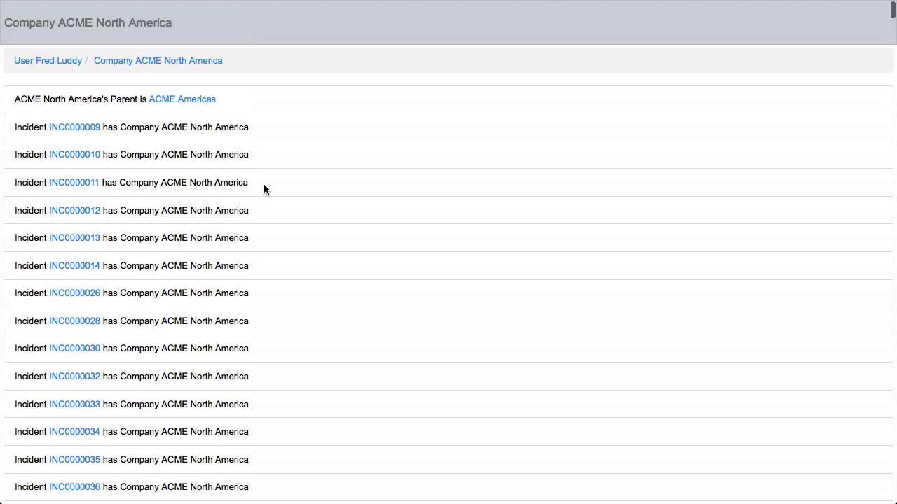
{"action": "left_click", "coordinate": [76, 213]}
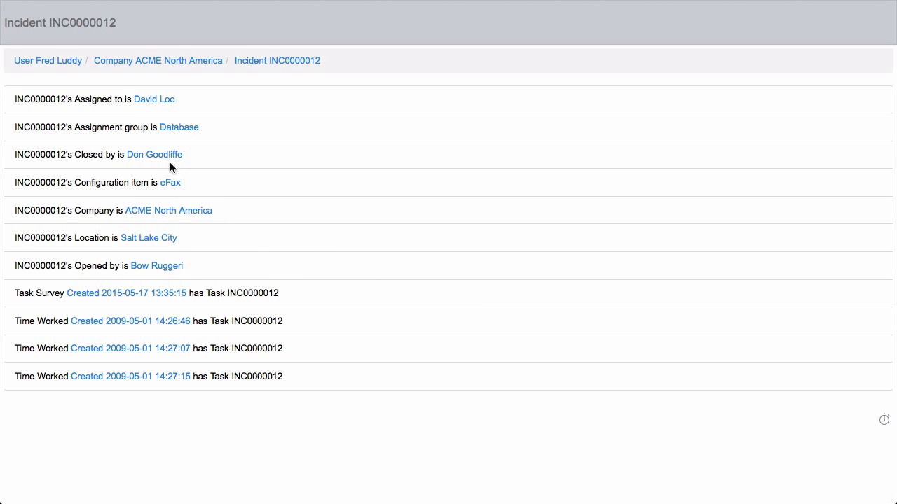
- Browse the Database group and INC0000010, then return to INC0000012 via the breadcrumb
{"action": "left_click", "coordinate": [180, 128]}
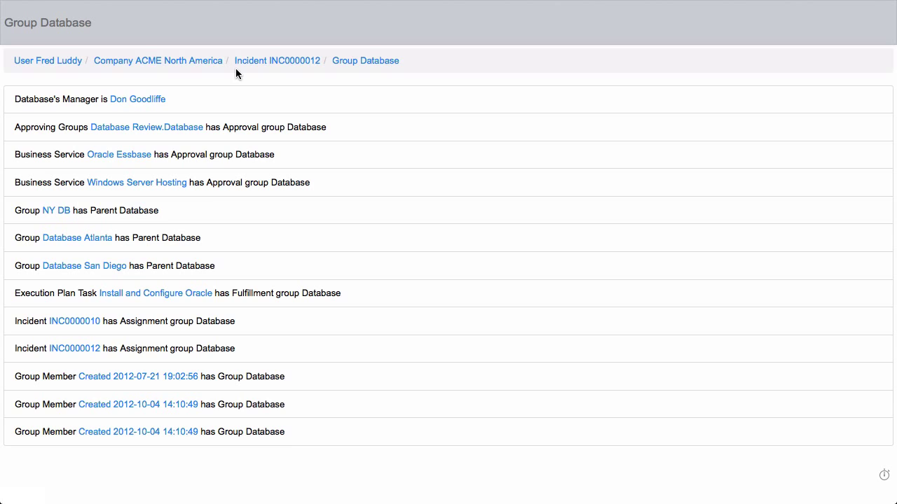
{"action": "left_click", "coordinate": [91, 320]}
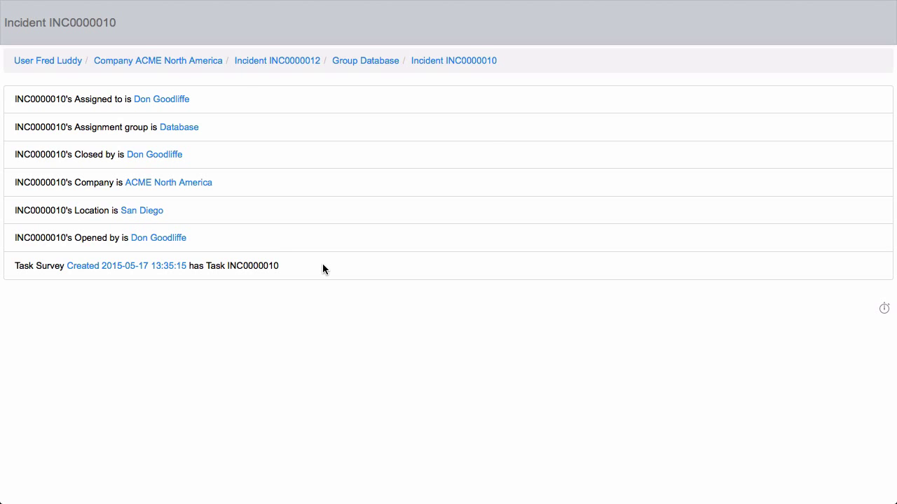
{"action": "left_click", "coordinate": [278, 65]}
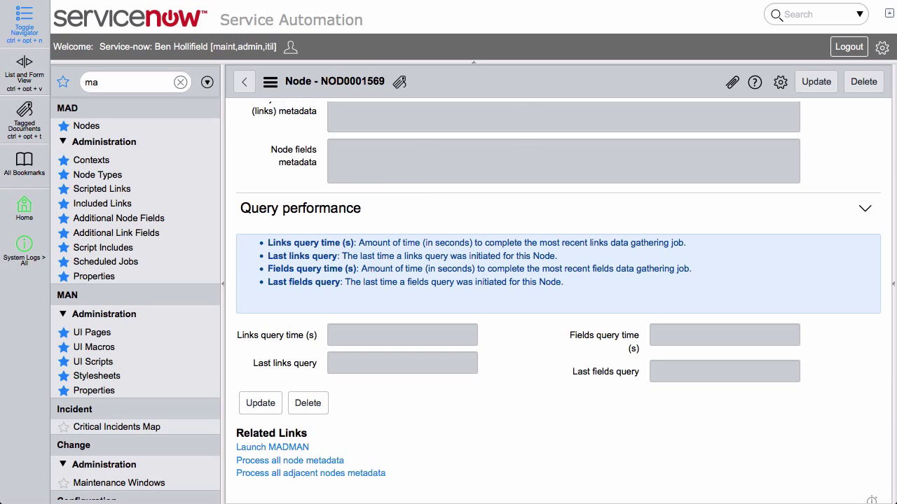
- Reopen node NOD0001569's record from the MAD Nodes list
{"action": "left_click", "coordinate": [89, 129]}
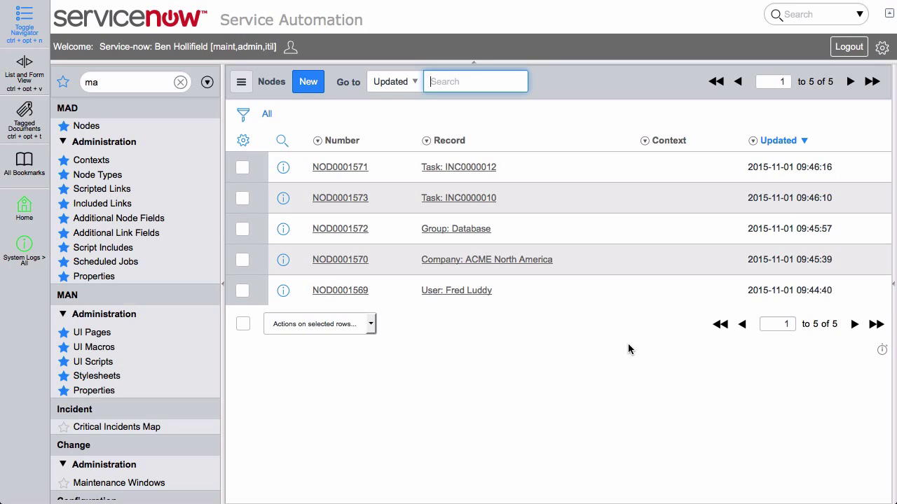
{"action": "left_click", "coordinate": [282, 292]}
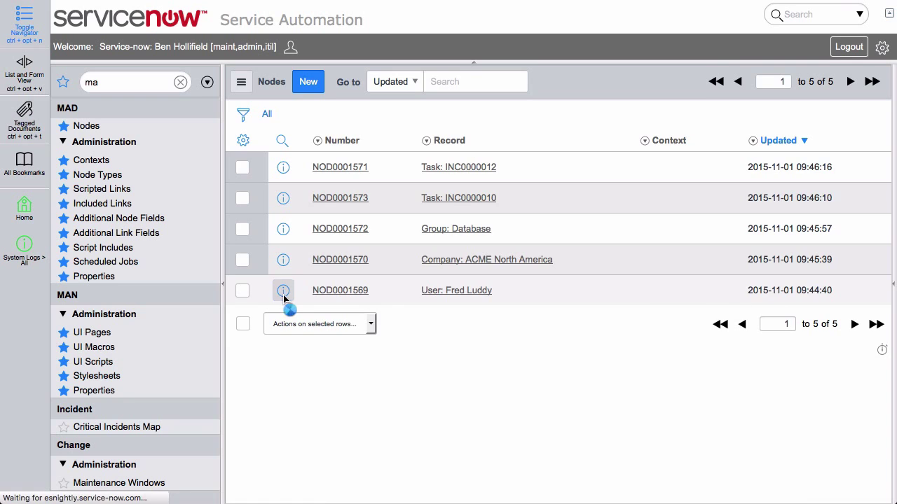
{"action": "left_click", "coordinate": [863, 301]}
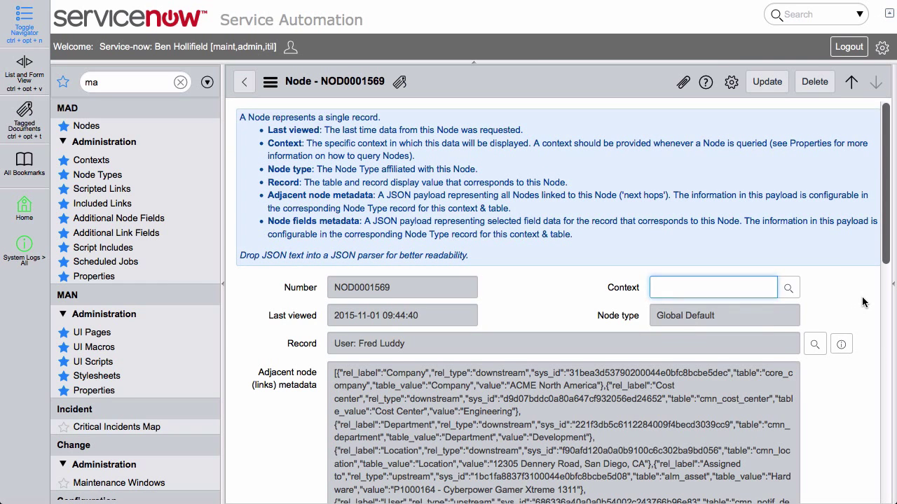
{"action": "scroll", "coordinate": [863, 301], "scroll_direction": "down", "scroll_amount": 5}
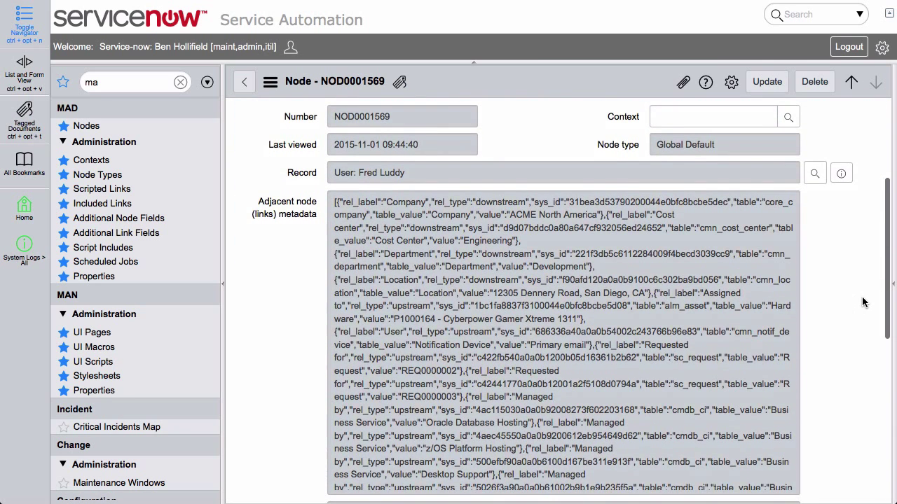
{"action": "left_click", "coordinate": [351, 175]}
{"action": "left_click", "coordinate": [848, 299]}
{"action": "scroll", "coordinate": [848, 303], "scroll_direction": "down", "scroll_amount": 2}
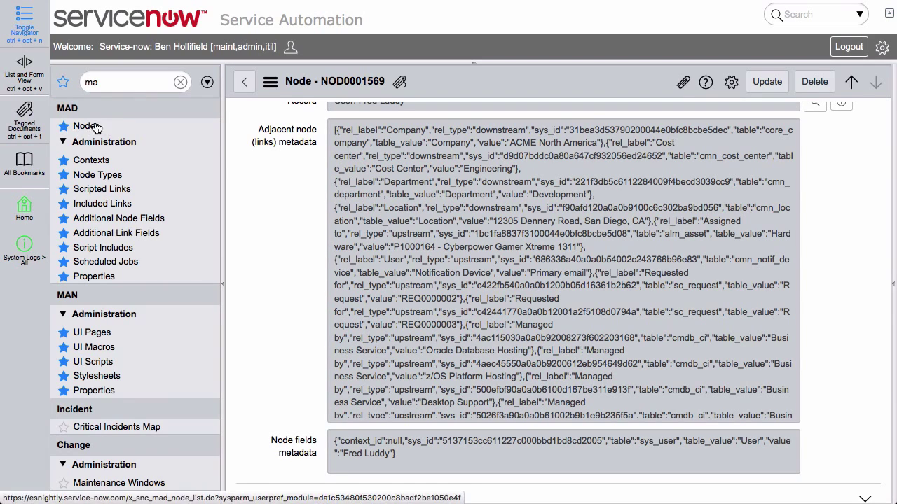
- Open the Global Default node type and keep Global as its table
{"action": "left_click", "coordinate": [88, 177]}
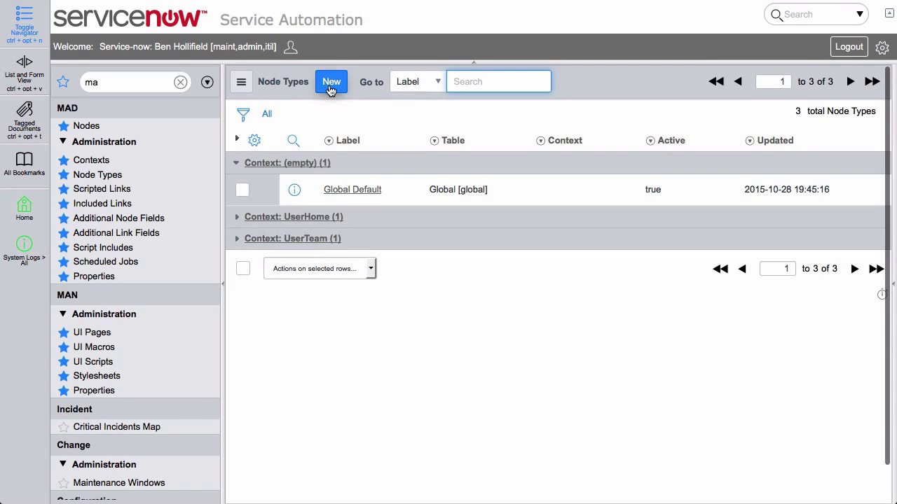
{"action": "left_click", "coordinate": [300, 195]}
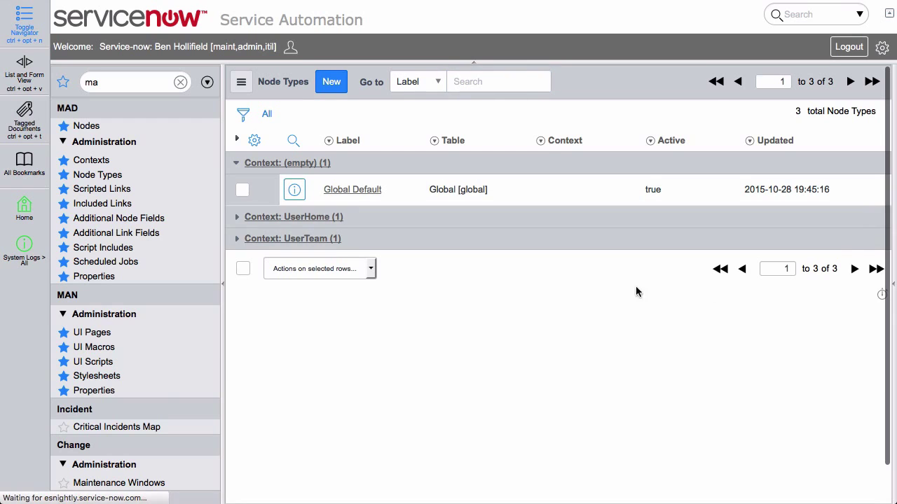
{"action": "scroll", "coordinate": [602, 174], "scroll_direction": "down", "scroll_amount": 5}
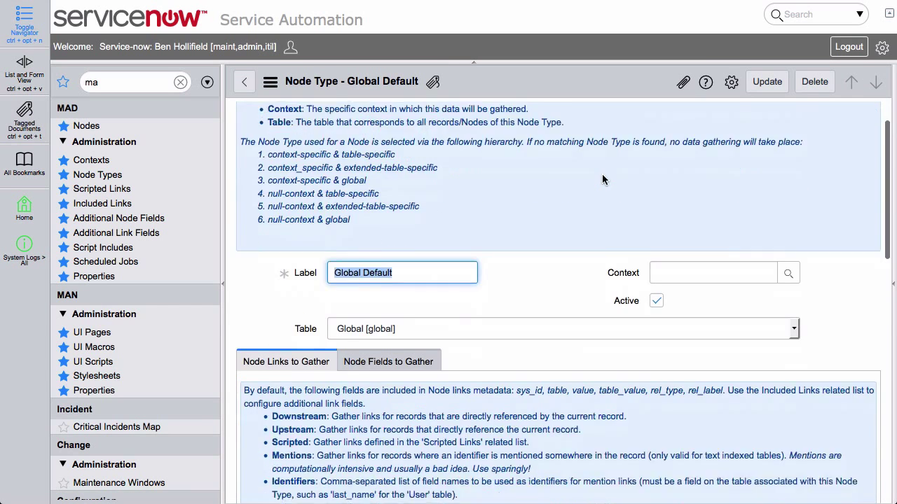
{"action": "left_click", "coordinate": [497, 141]}
{"action": "left_click", "coordinate": [511, 133]}
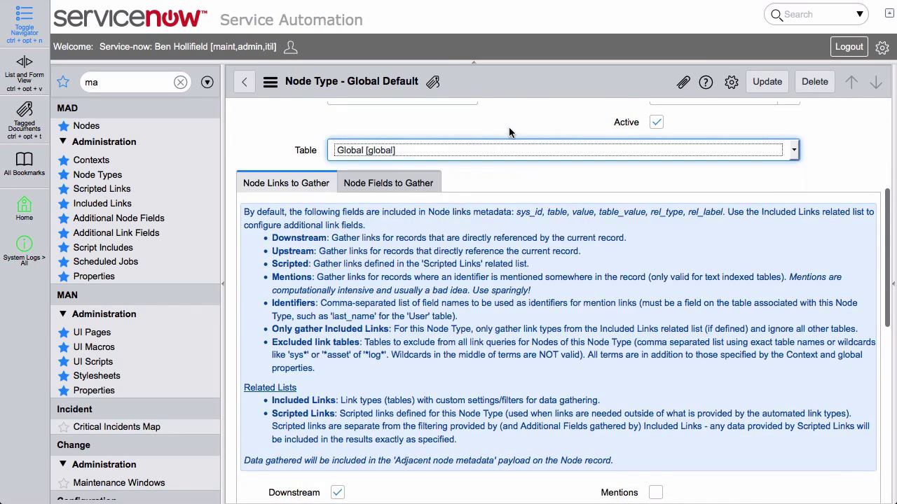
- Review its link-gathering settings, leaving Excluded Link Tables empty
{"action": "scroll", "coordinate": [784, 320], "scroll_direction": "down", "scroll_amount": 1}
{"action": "scroll", "coordinate": [785, 320], "scroll_direction": "down", "scroll_amount": 3}
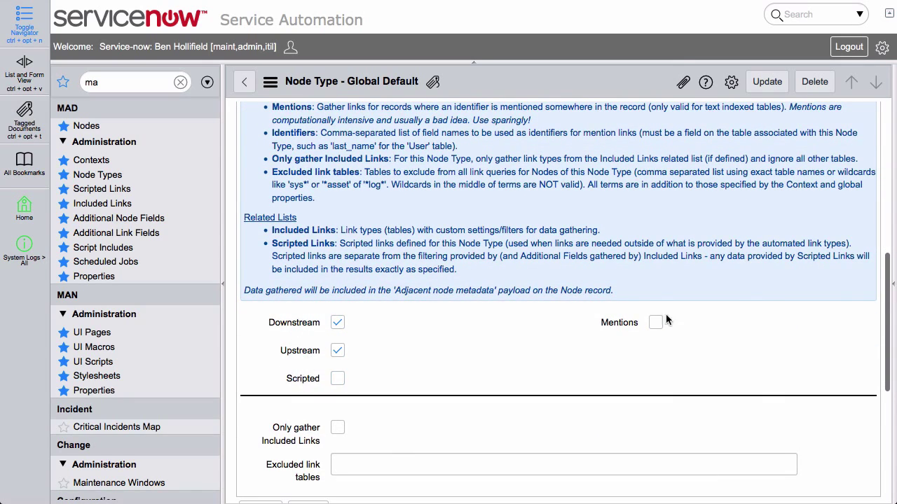
{"action": "scroll", "coordinate": [819, 318], "scroll_direction": "down", "scroll_amount": 4}
{"action": "left_click", "coordinate": [475, 266]}
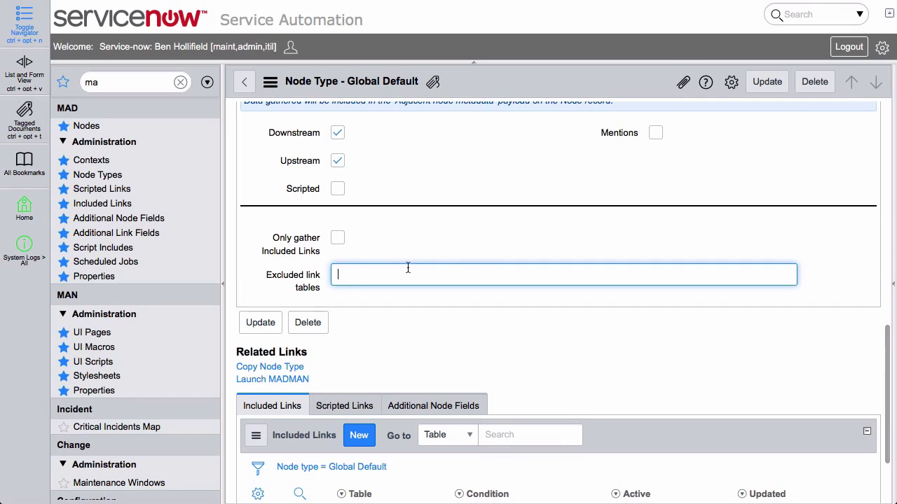
{"action": "scroll", "coordinate": [650, 227], "scroll_direction": "down", "scroll_amount": 1}
{"action": "scroll", "coordinate": [630, 225], "scroll_direction": "down", "scroll_amount": 2}
{"action": "left_click", "coordinate": [616, 267]}
- Start a new Included Link for the User [sys_user] table
{"action": "left_click", "coordinate": [359, 333]}
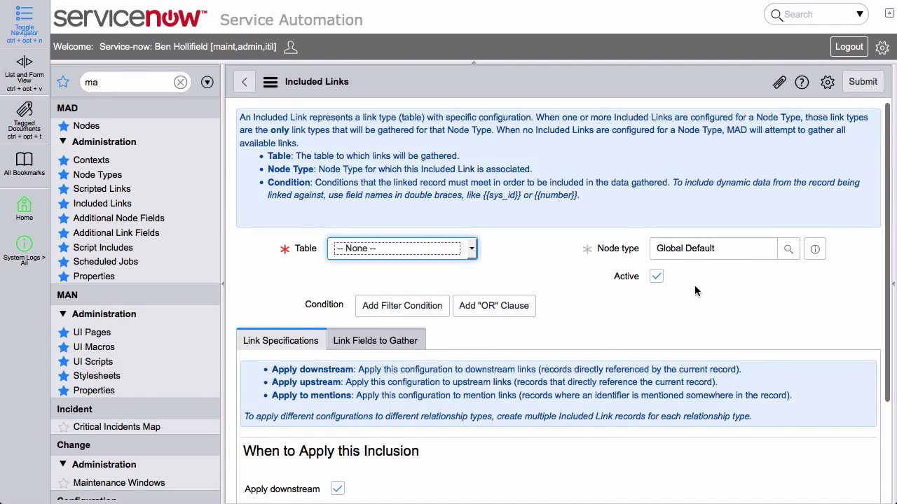
{"action": "scroll", "coordinate": [694, 285], "scroll_direction": "down", "scroll_amount": 3}
{"action": "left_click", "coordinate": [402, 125]}
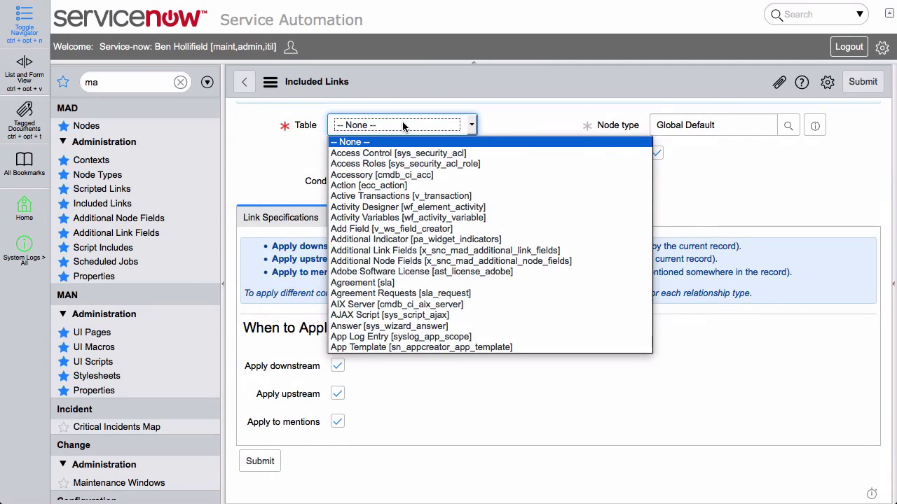
{"action": "type", "text": "user"}
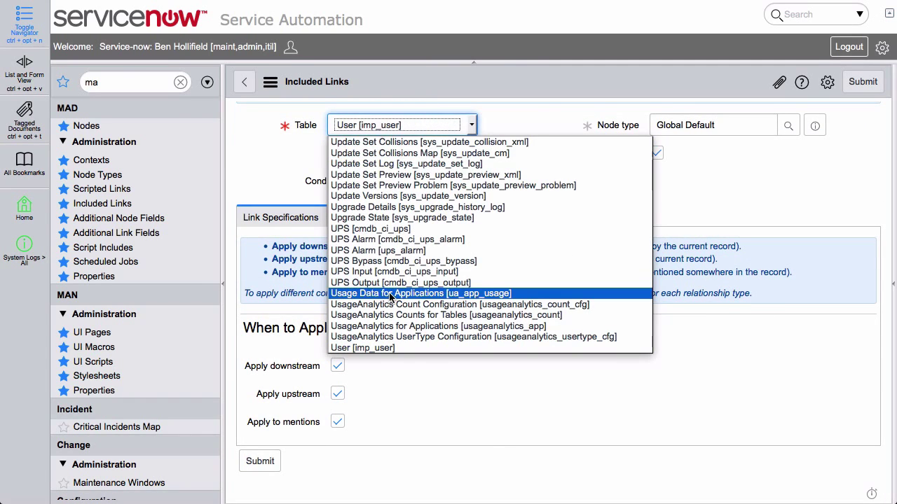
{"action": "scroll", "coordinate": [382, 294], "scroll_direction": "down", "scroll_amount": 1}
{"action": "left_click", "coordinate": [391, 336]}
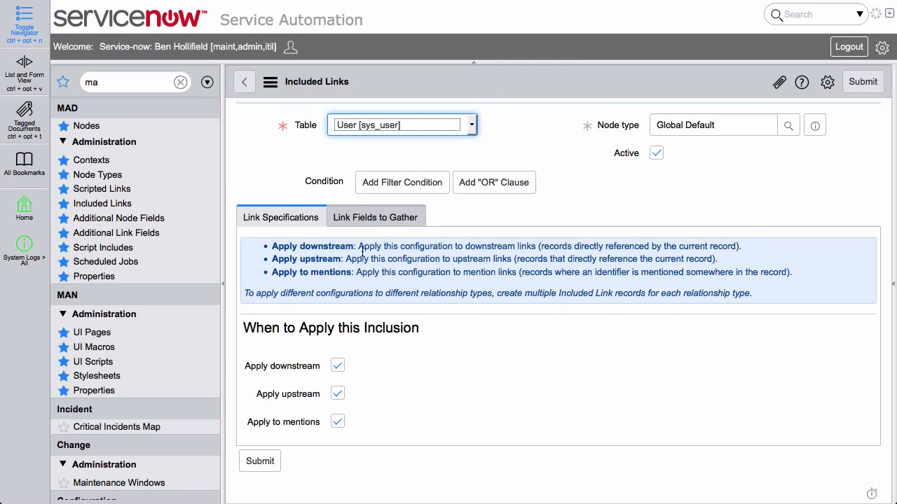
- Show the Link Fields to Gather lists and save the Included Link
{"action": "left_click", "coordinate": [380, 247]}
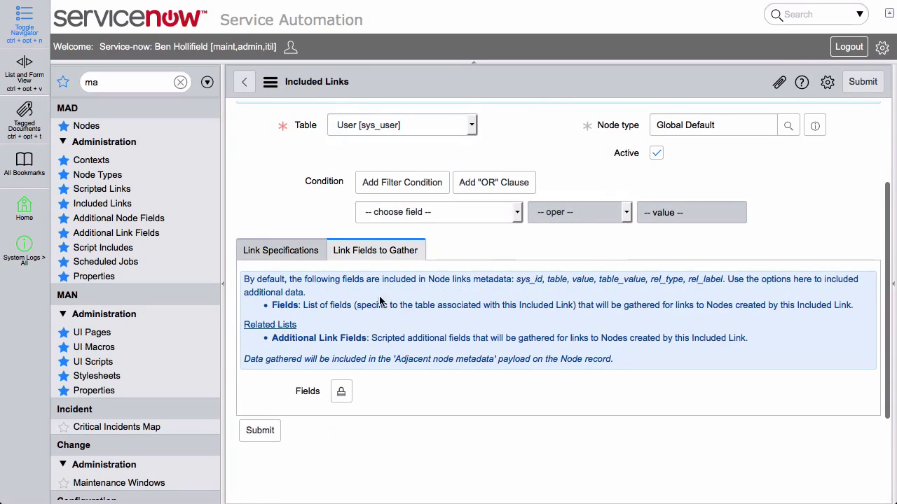
{"action": "left_click", "coordinate": [342, 393]}
{"action": "scroll", "coordinate": [304, 405], "scroll_direction": "down", "scroll_amount": 2}
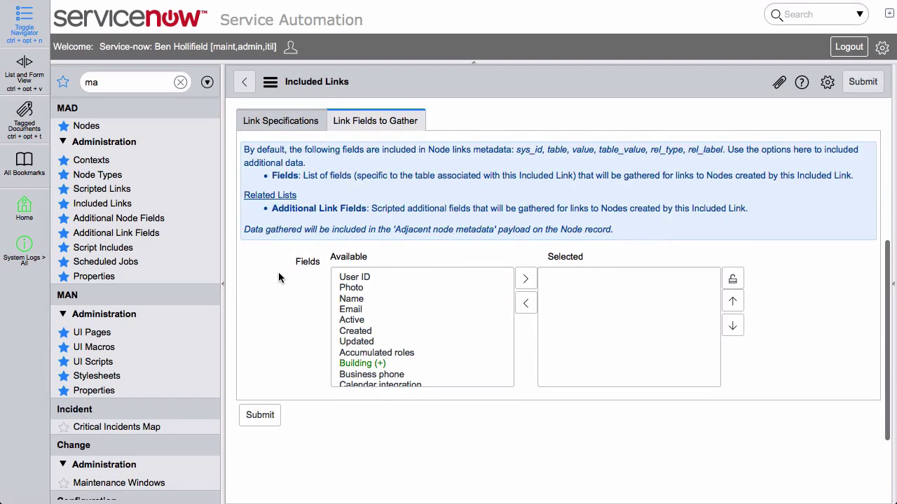
{"action": "scroll", "coordinate": [279, 272], "scroll_direction": "down", "scroll_amount": 2}
{"action": "scroll", "coordinate": [583, 383], "scroll_direction": "up", "scroll_amount": 5}
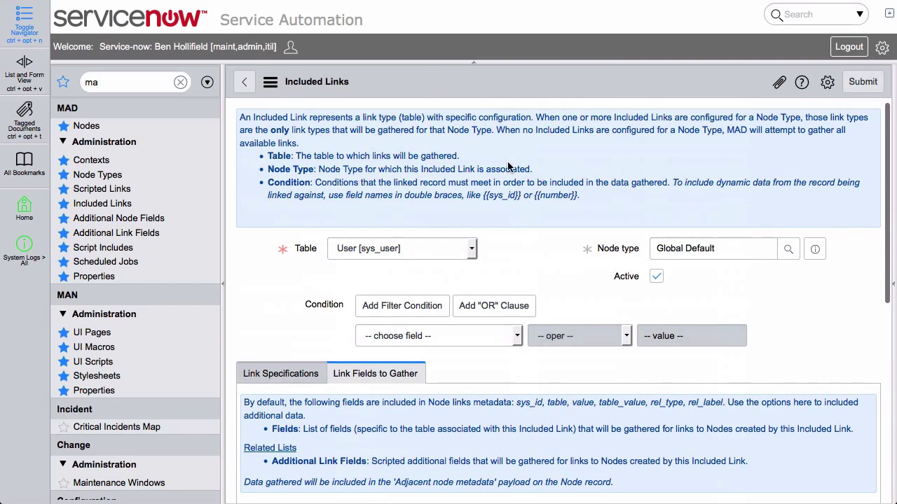
{"action": "right_click", "coordinate": [505, 88]}
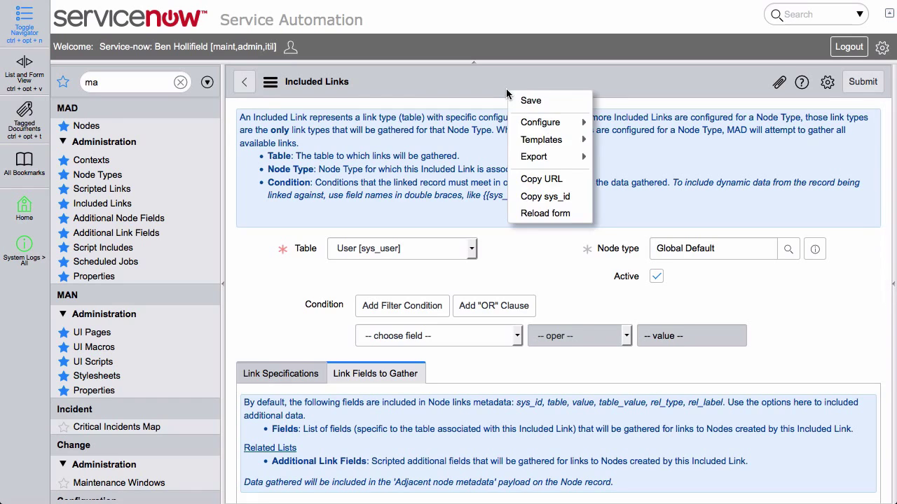
{"action": "left_click", "coordinate": [521, 100]}
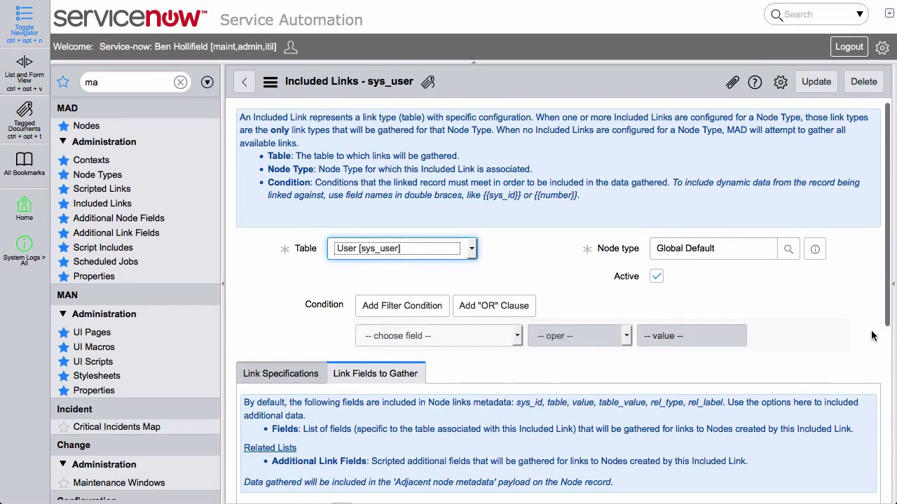
{"action": "scroll", "coordinate": [868, 336], "scroll_direction": "down", "scroll_amount": 5}
- Start a new Additional Link Field for the sys_user Included Link
{"action": "left_click", "coordinate": [393, 337]}
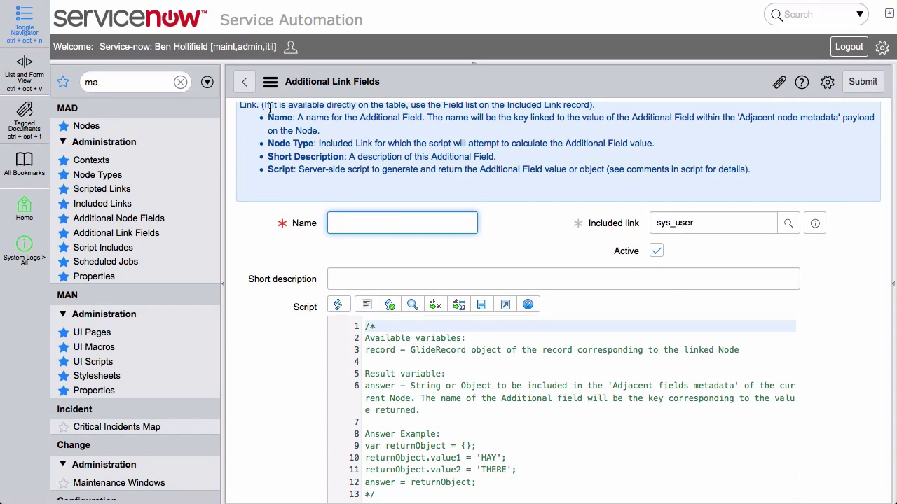
{"action": "left_click", "coordinate": [97, 175]}
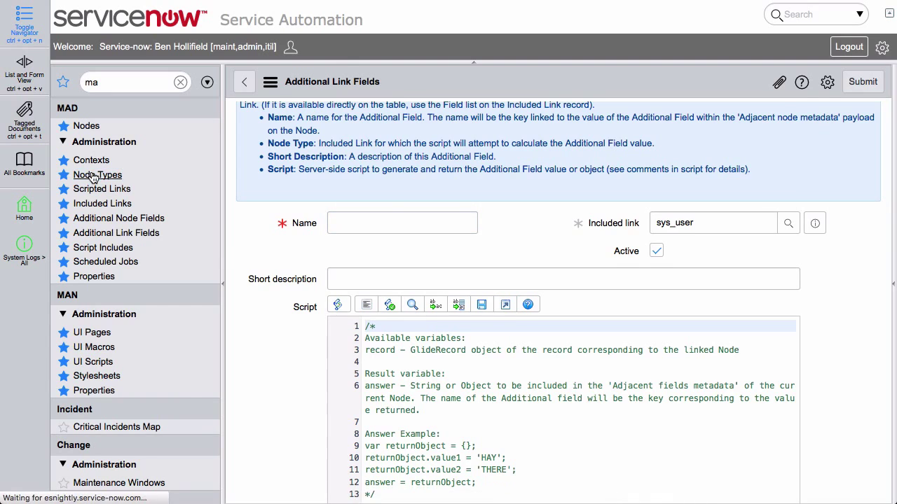
- Reopen Global Default and view its Scripted Links and Additional Node Fields sections
{"action": "left_click", "coordinate": [290, 190]}
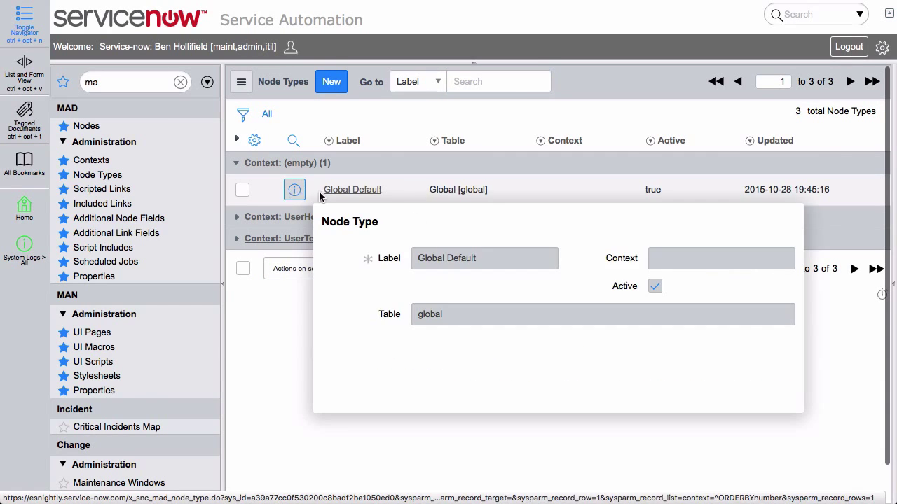
{"action": "left_click", "coordinate": [781, 344]}
{"action": "scroll", "coordinate": [845, 328], "scroll_direction": "down", "scroll_amount": 10}
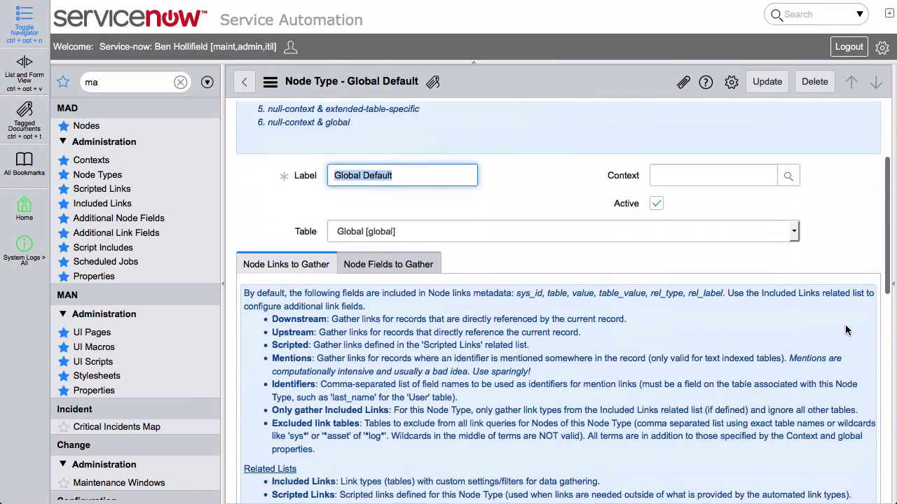
{"action": "scroll", "coordinate": [845, 330], "scroll_direction": "down", "scroll_amount": 3}
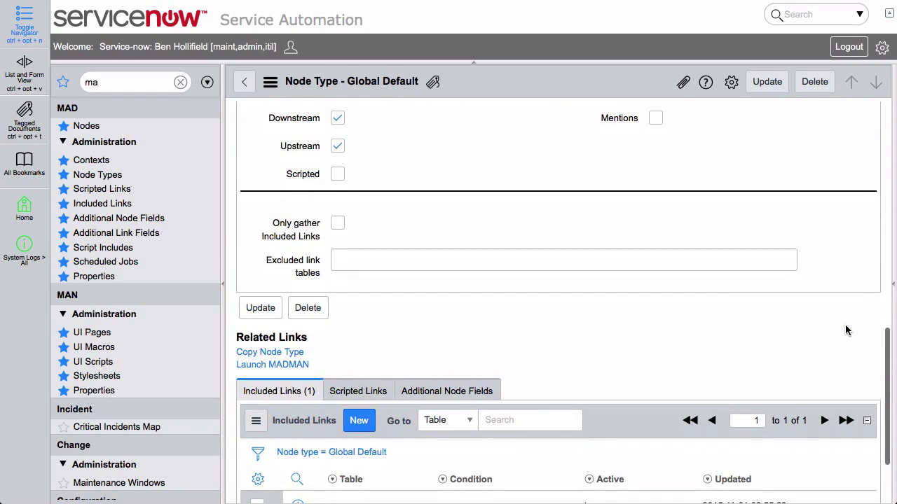
{"action": "left_click", "coordinate": [361, 393]}
{"action": "left_click", "coordinate": [434, 394]}
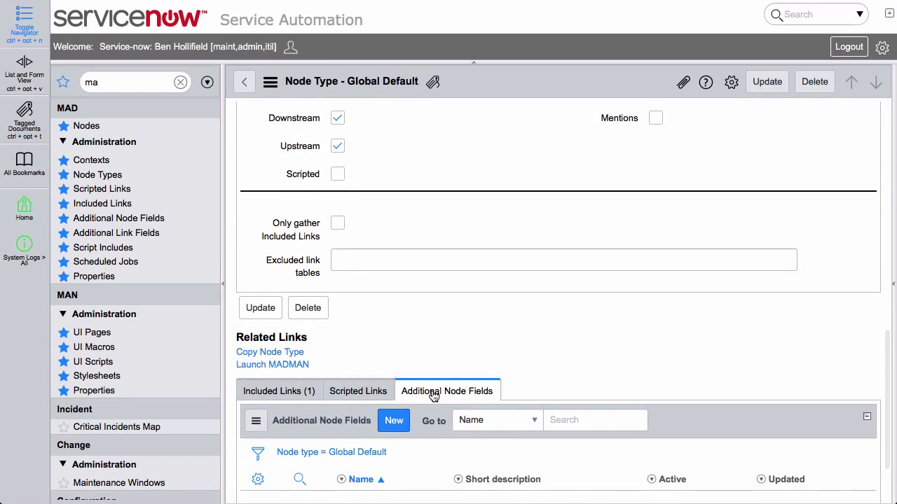